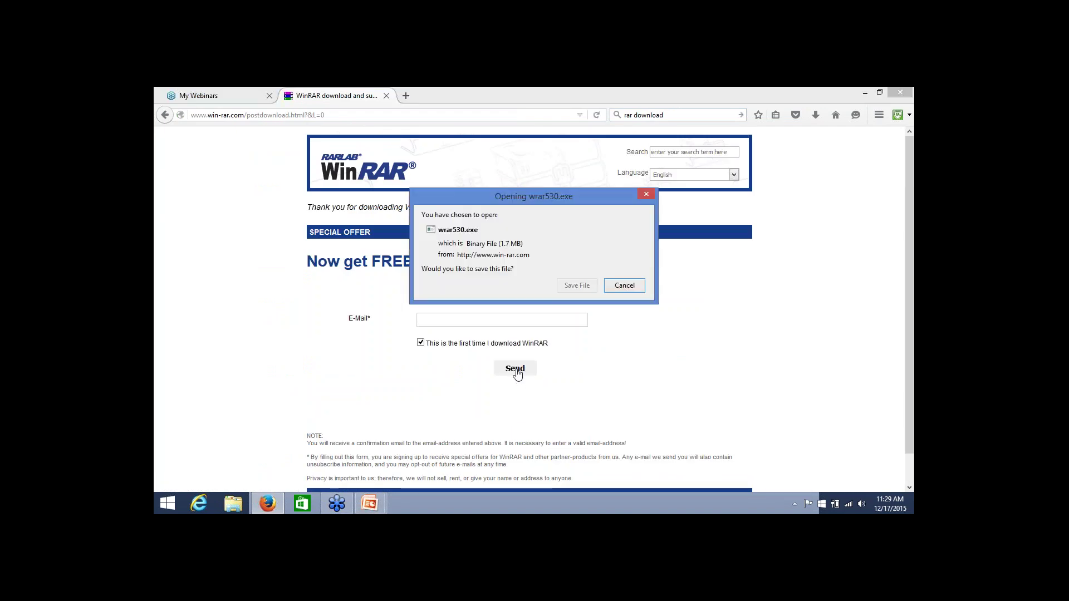
Save wrar530.exe in Firefox and launch it from the Downloads list
{"action": "left_click", "coordinate": [577, 285]}
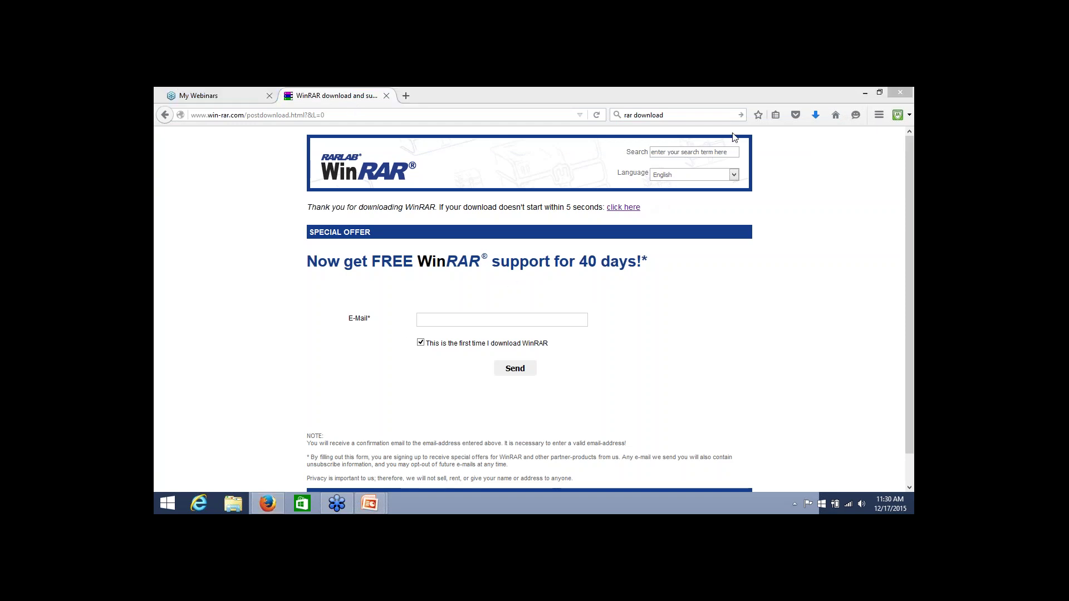
{"action": "left_click", "coordinate": [816, 114]}
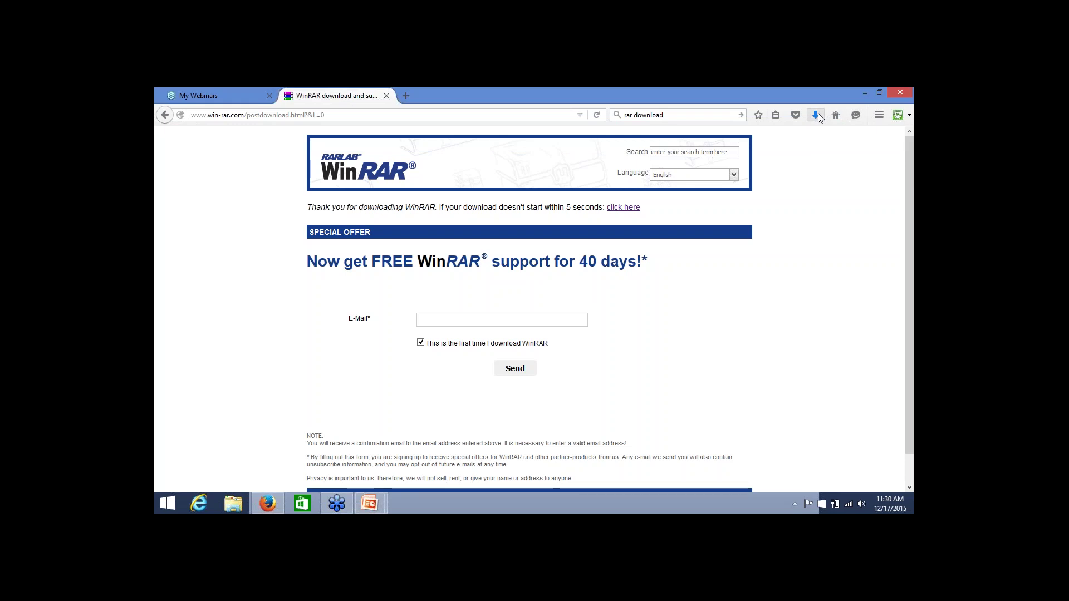
{"action": "left_click", "coordinate": [696, 152]}
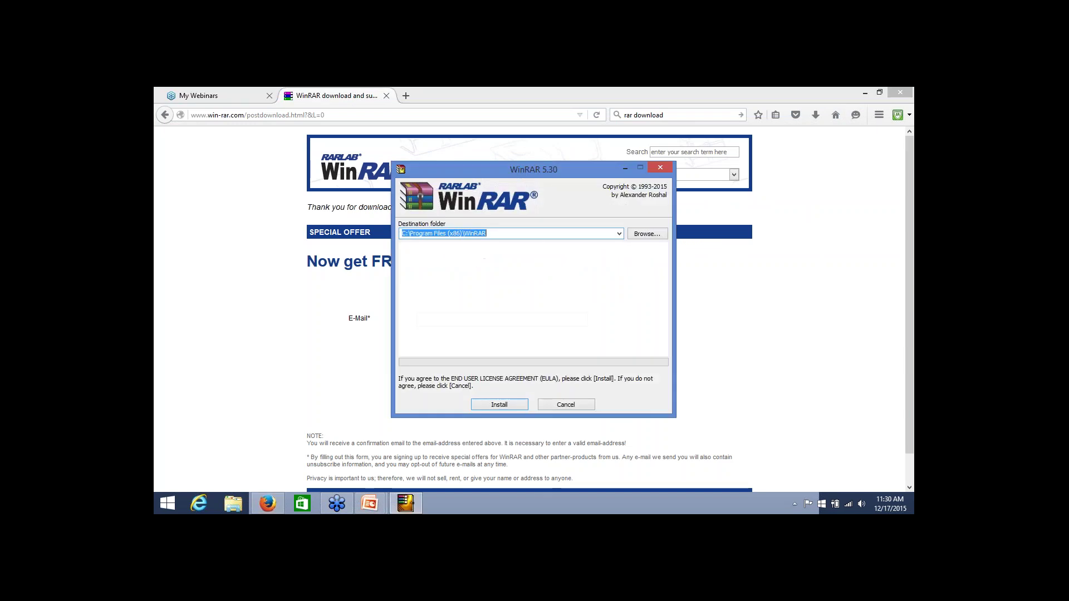
Install WinRAR 5.30 to C:\Program Files (x86)\WinRAR with default associations and dismiss the 32-bit notice
{"action": "left_click", "coordinate": [500, 405]}
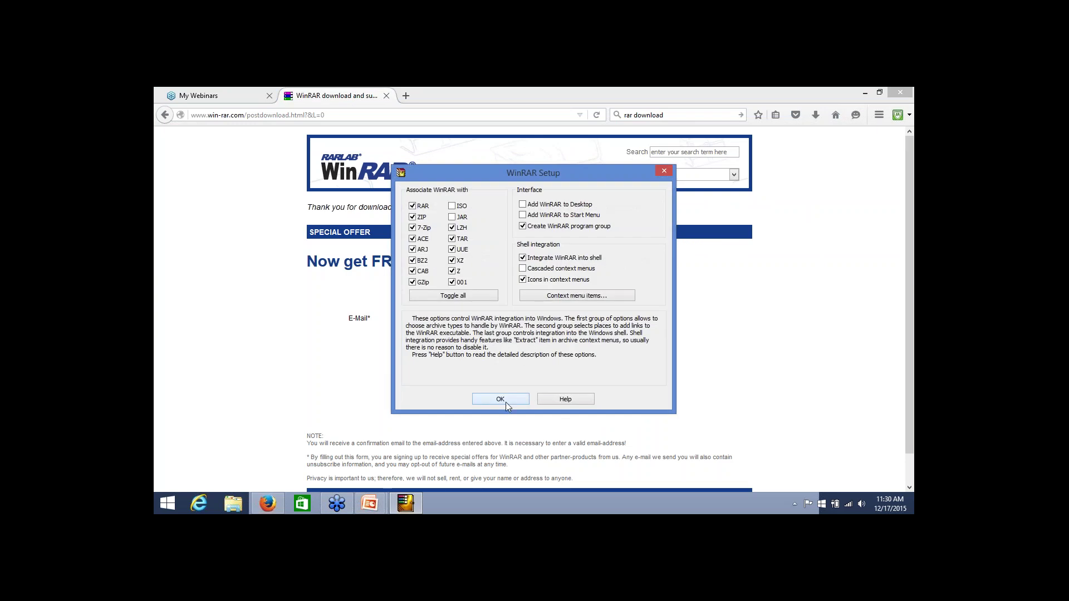
{"action": "left_click", "coordinate": [503, 399]}
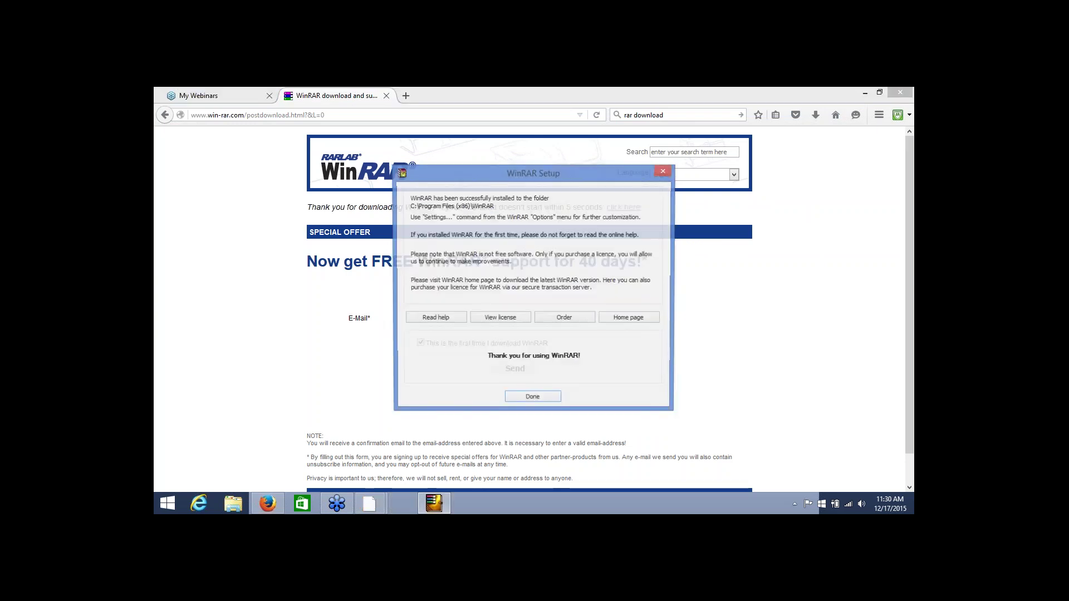
{"action": "left_click", "coordinate": [533, 397]}
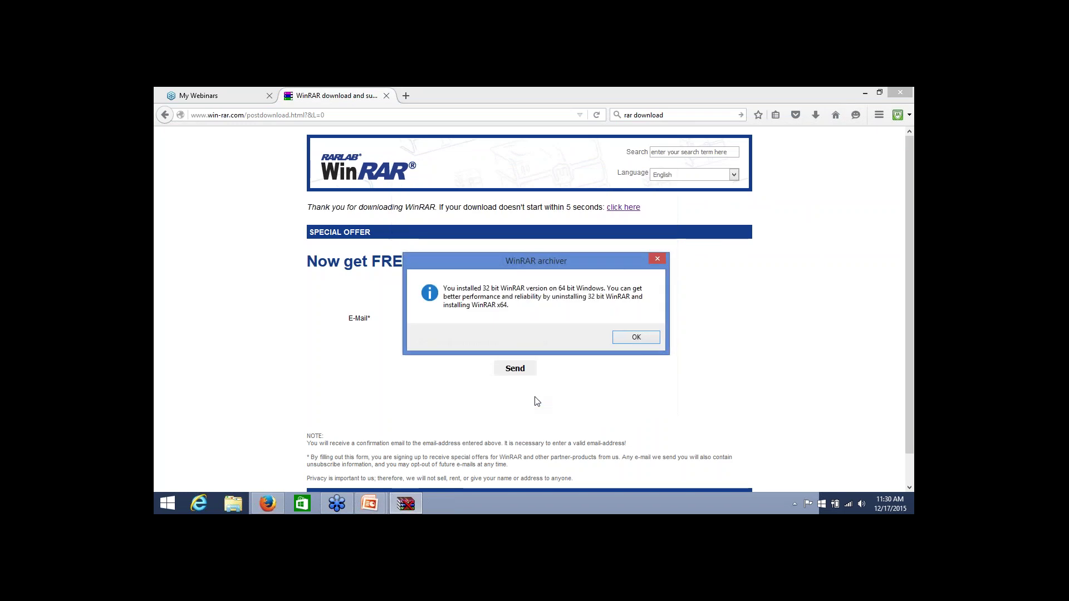
{"action": "left_click", "coordinate": [636, 338]}
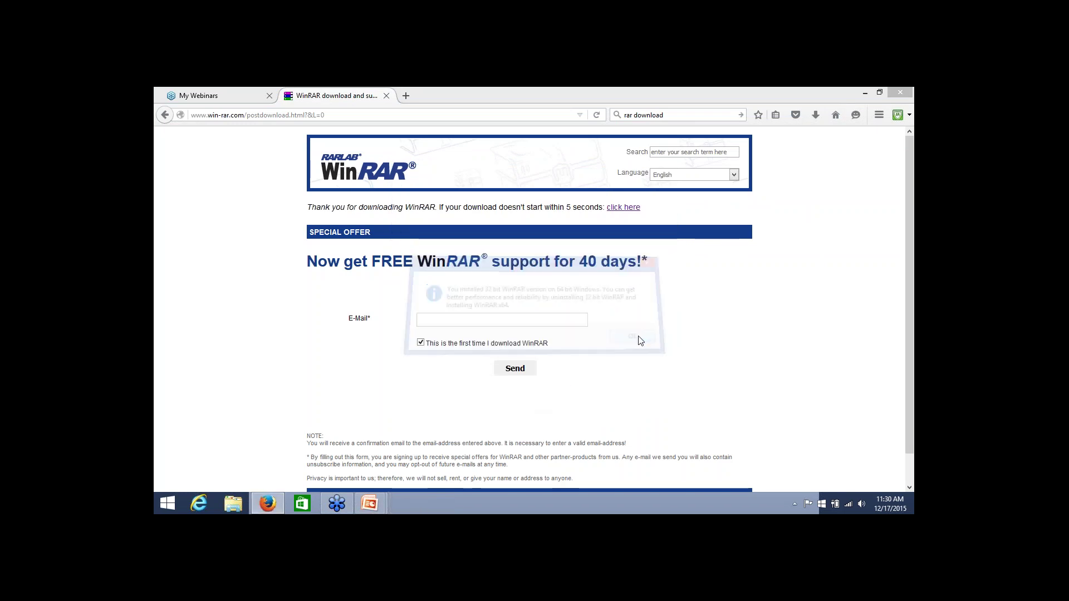
Launch WinRAR from its Start Menu shortcut in File Explorer, then show Firefox's recent downloads
{"action": "left_click", "coordinate": [164, 115]}
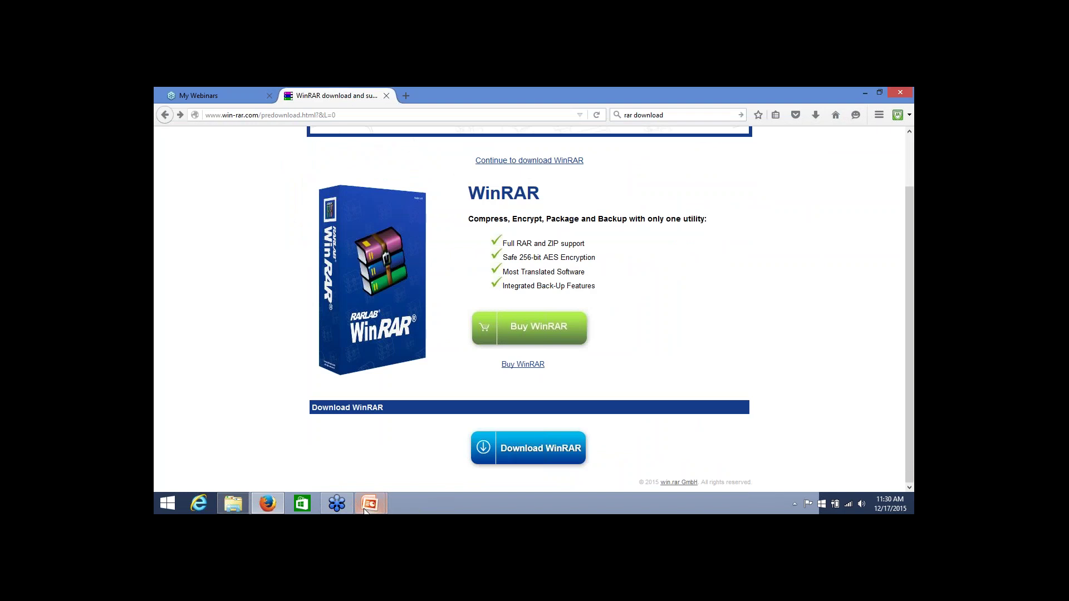
{"action": "left_click", "coordinate": [240, 503]}
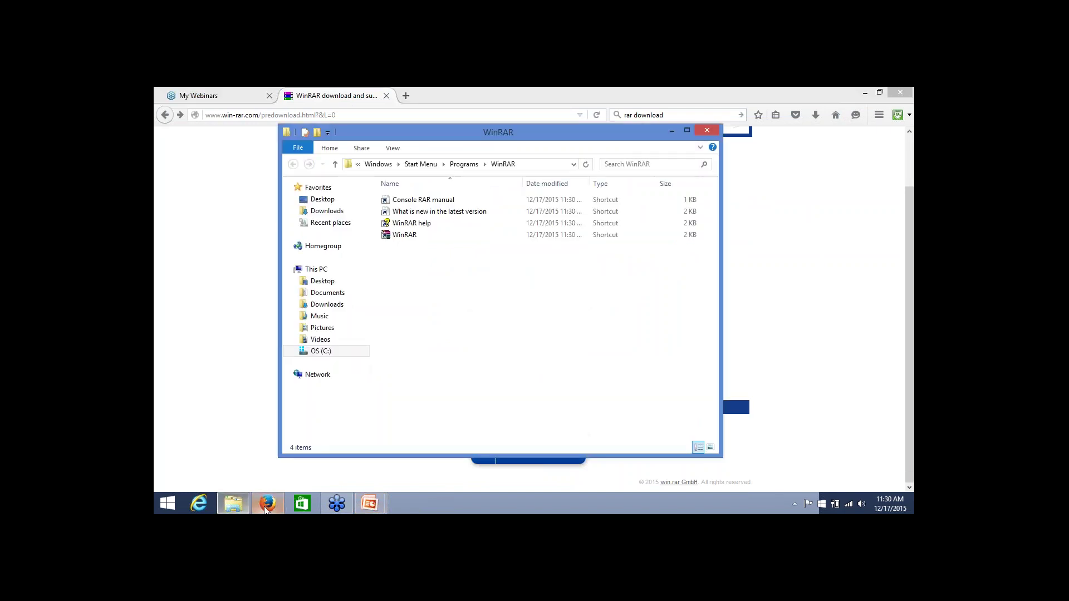
{"action": "double_click", "coordinate": [404, 235]}
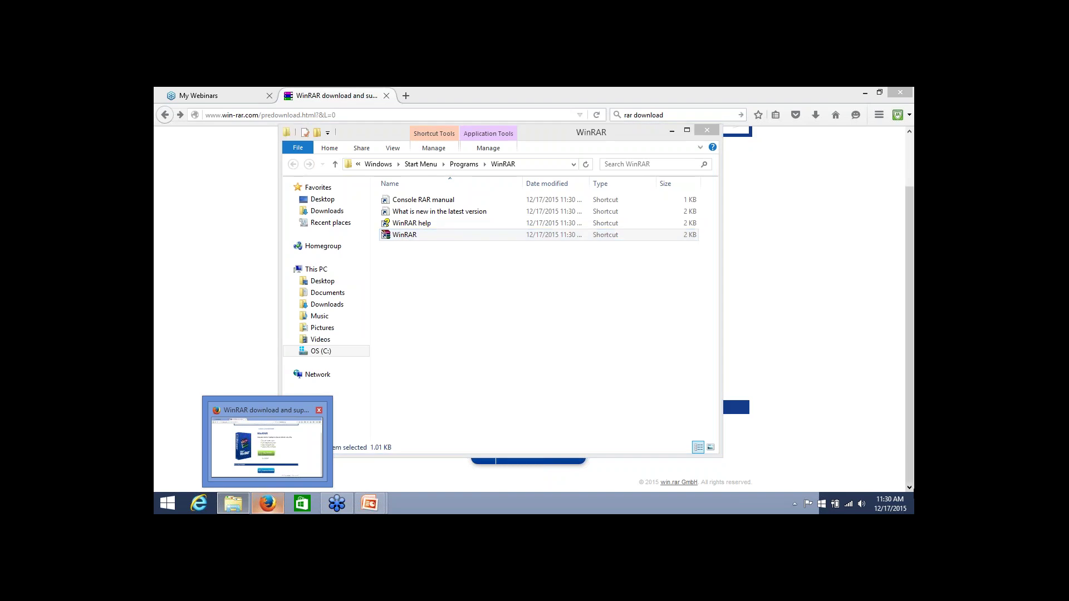
{"action": "left_click", "coordinate": [817, 118]}
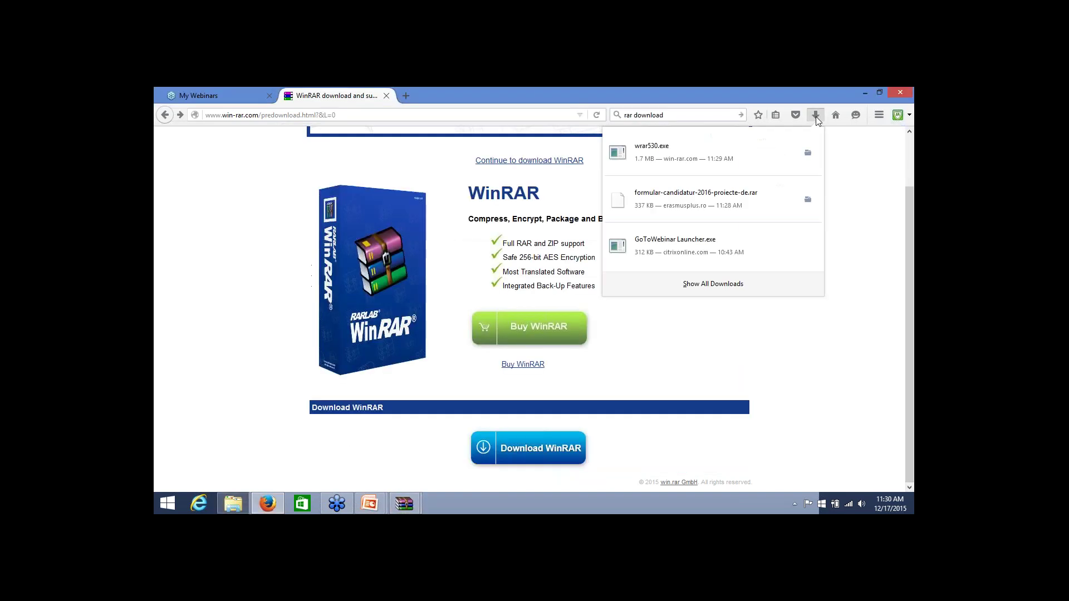
Open formular-candidatur-2016-proiecte-de.rar in WinRAR and open the KA1 application form PDF inside
{"action": "left_click", "coordinate": [698, 205]}
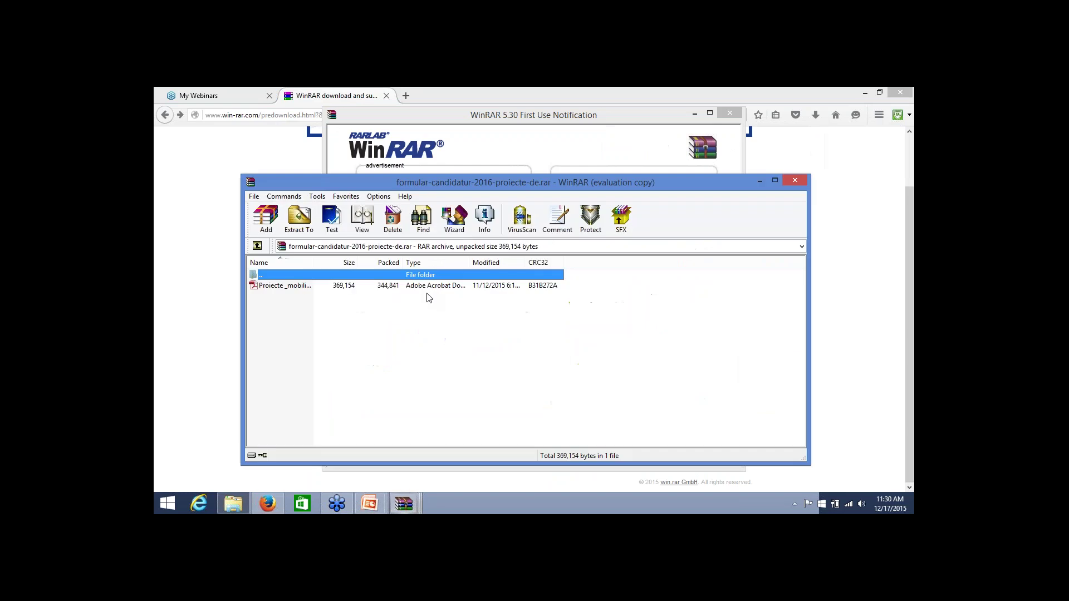
{"action": "left_click_drag", "start_coordinate": [553, 184], "coordinate": [680, 118]}
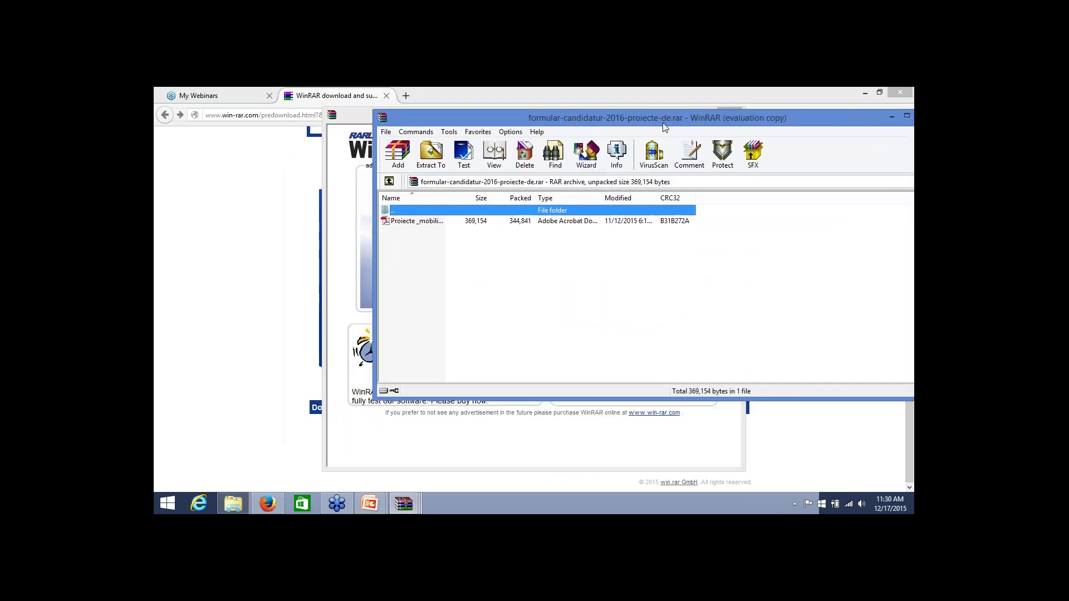
{"action": "double_click", "coordinate": [418, 221]}
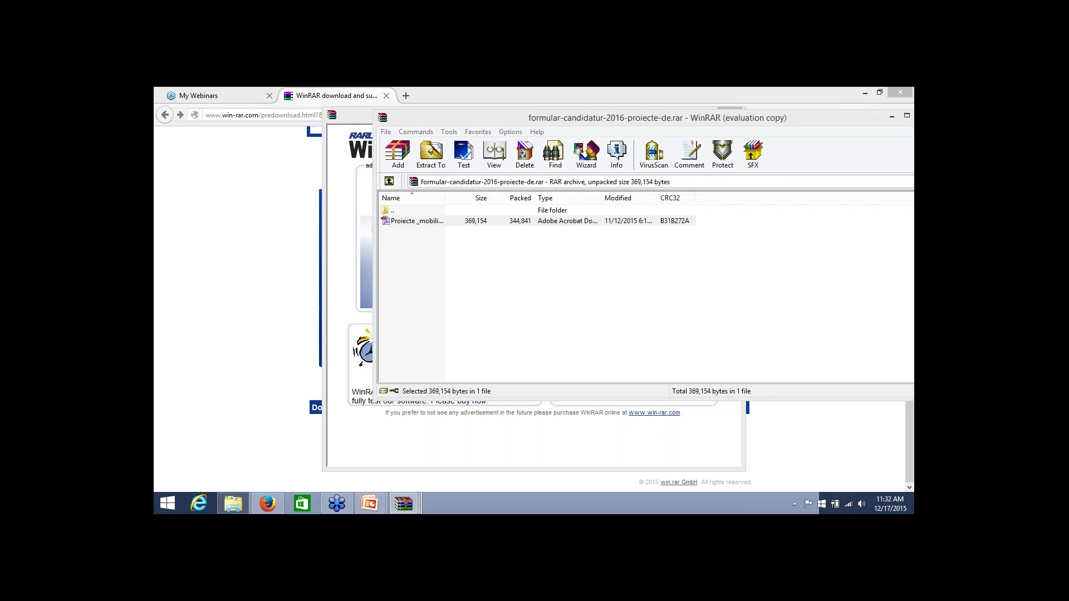
{"action": "key", "text": "ctrl+shift+Escape"}
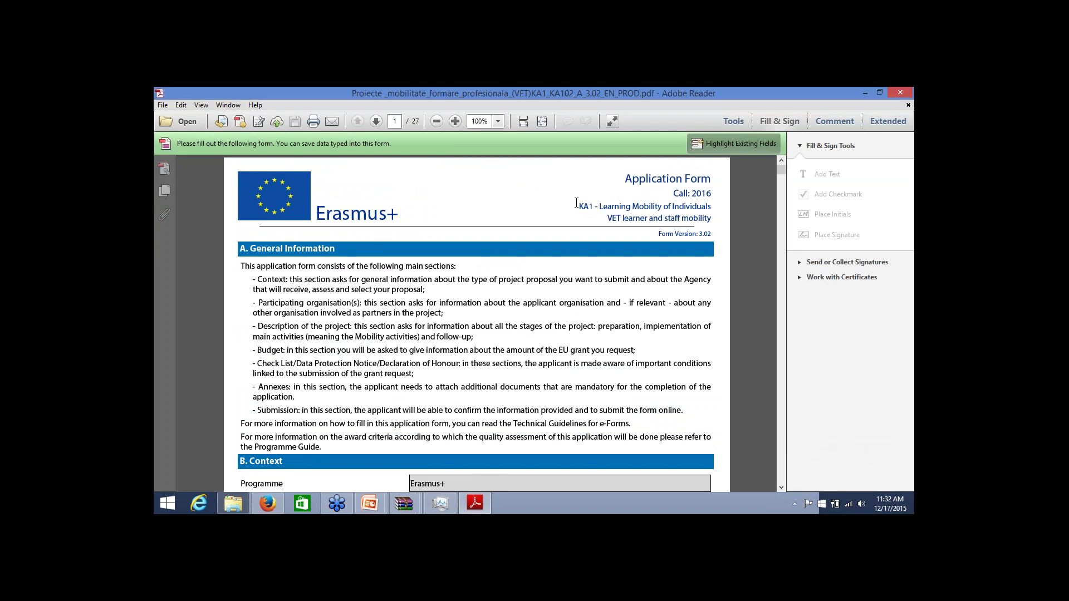
Scroll the Erasmus+ form past General Information down to section B. Context and B.1
{"action": "left_click_drag", "start_coordinate": [577, 206], "coordinate": [701, 207]}
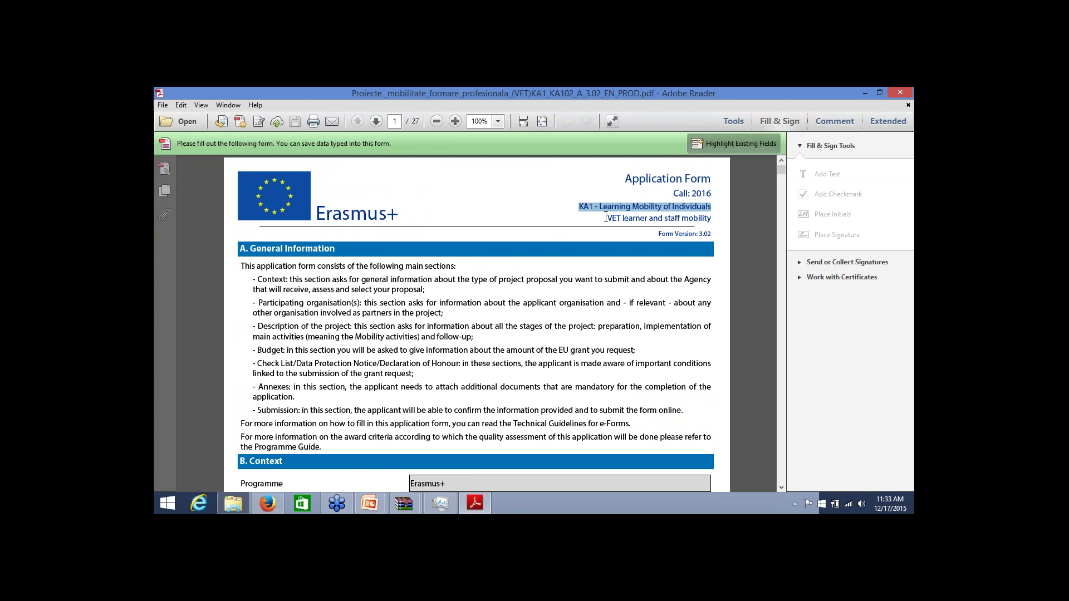
{"action": "left_click", "coordinate": [497, 344]}
{"action": "scroll", "coordinate": [498, 343], "scroll_direction": "down", "scroll_amount": 2}
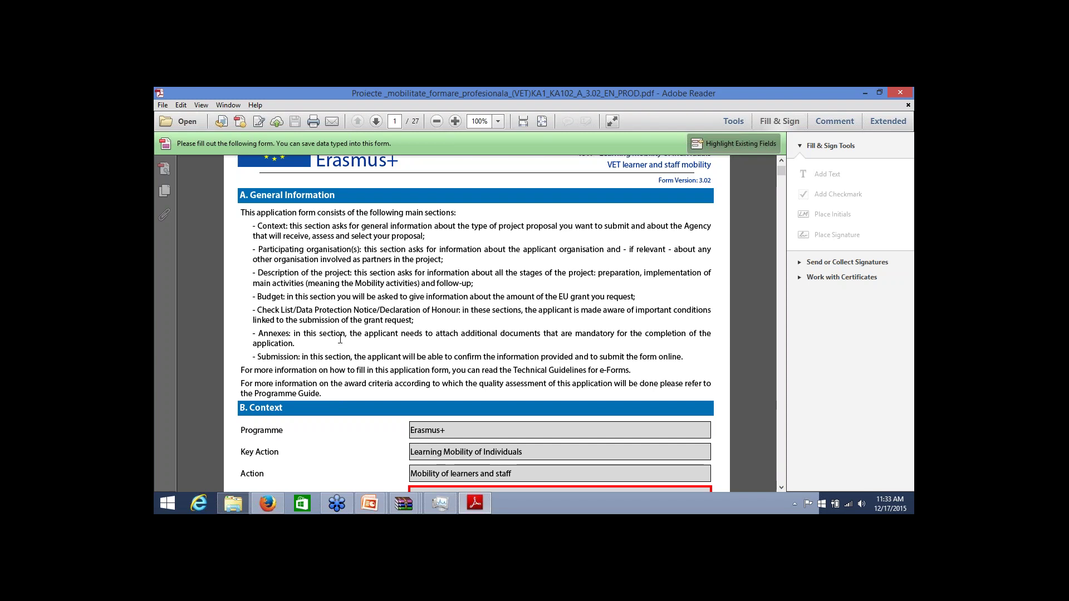
{"action": "scroll", "coordinate": [340, 338], "scroll_direction": "down", "scroll_amount": 8}
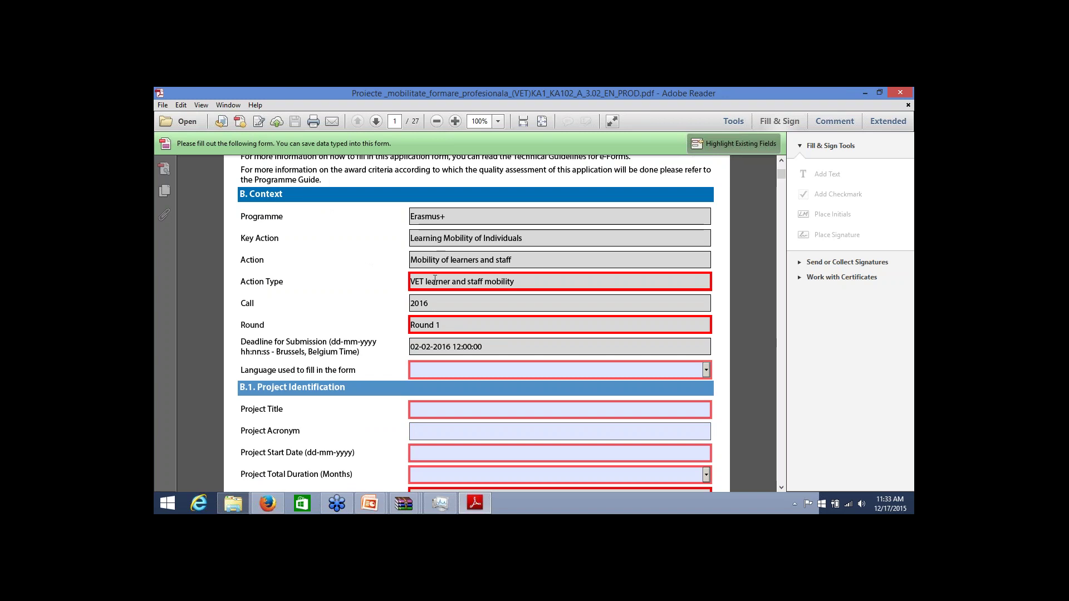
{"action": "left_click_drag", "start_coordinate": [430, 303], "coordinate": [405, 304]}
{"action": "scroll", "coordinate": [497, 307], "scroll_direction": "down", "scroll_amount": 3}
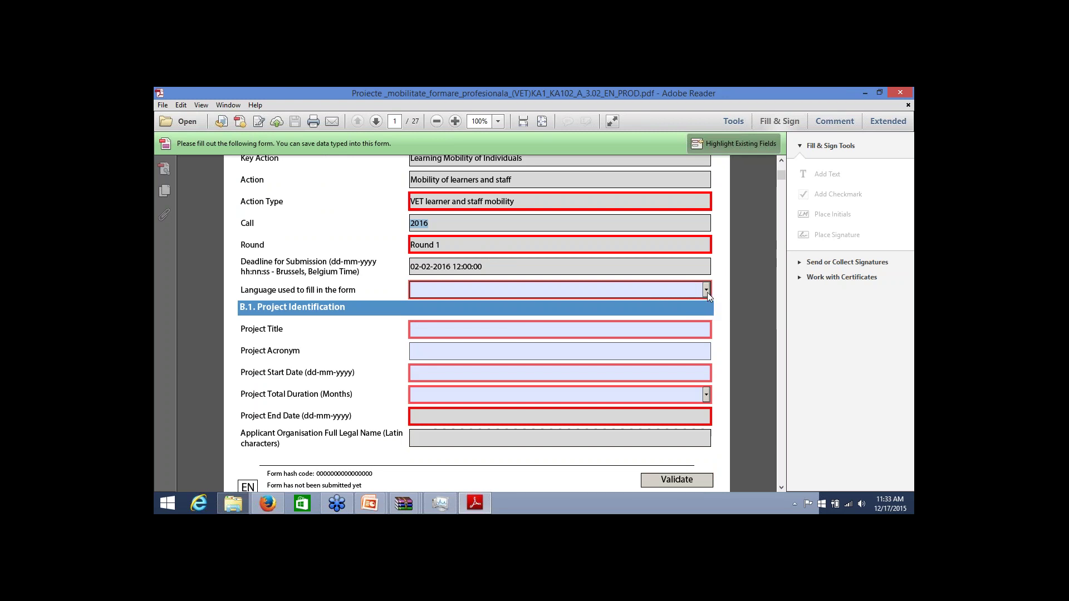
Set the form language to Romanian and the Project Title to 'Titlul proiectului'
{"action": "left_click", "coordinate": [707, 293]}
{"action": "left_click_drag", "start_coordinate": [709, 327], "coordinate": [711, 356]}
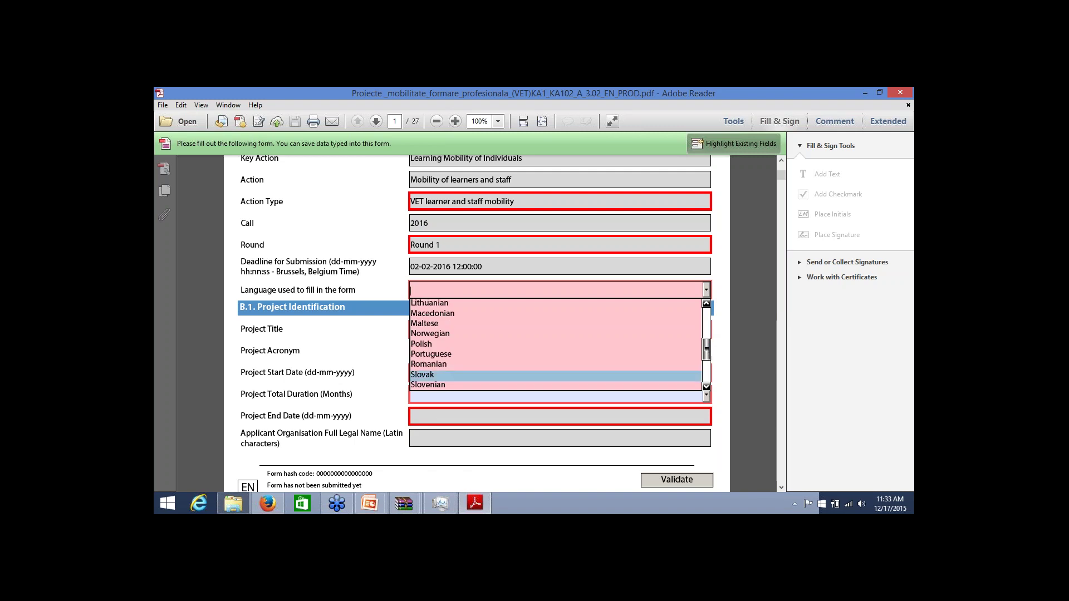
{"action": "left_click", "coordinate": [426, 363]}
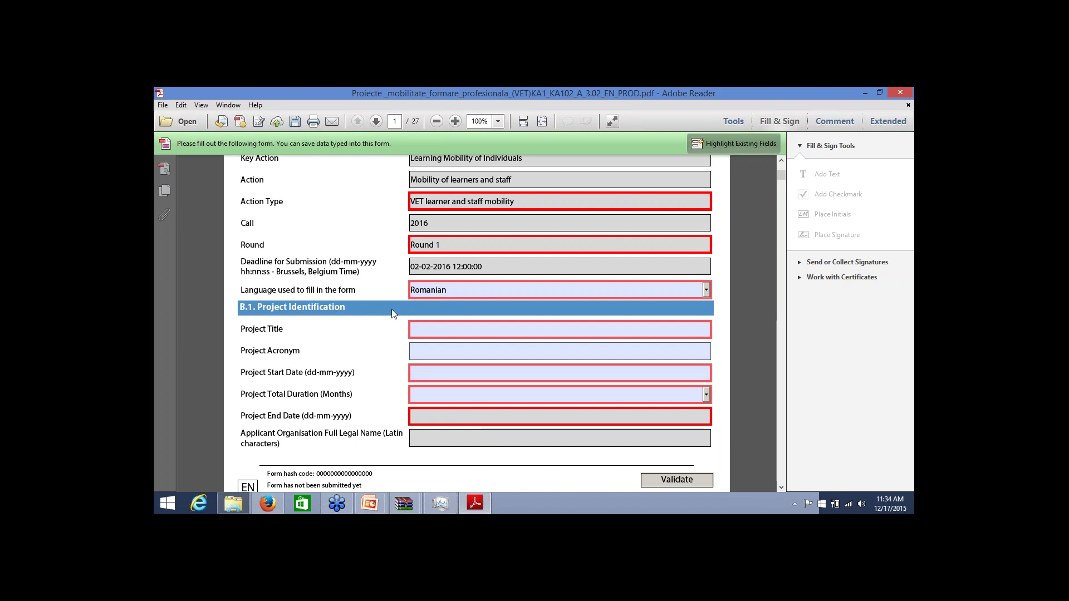
{"action": "left_click", "coordinate": [416, 330]}
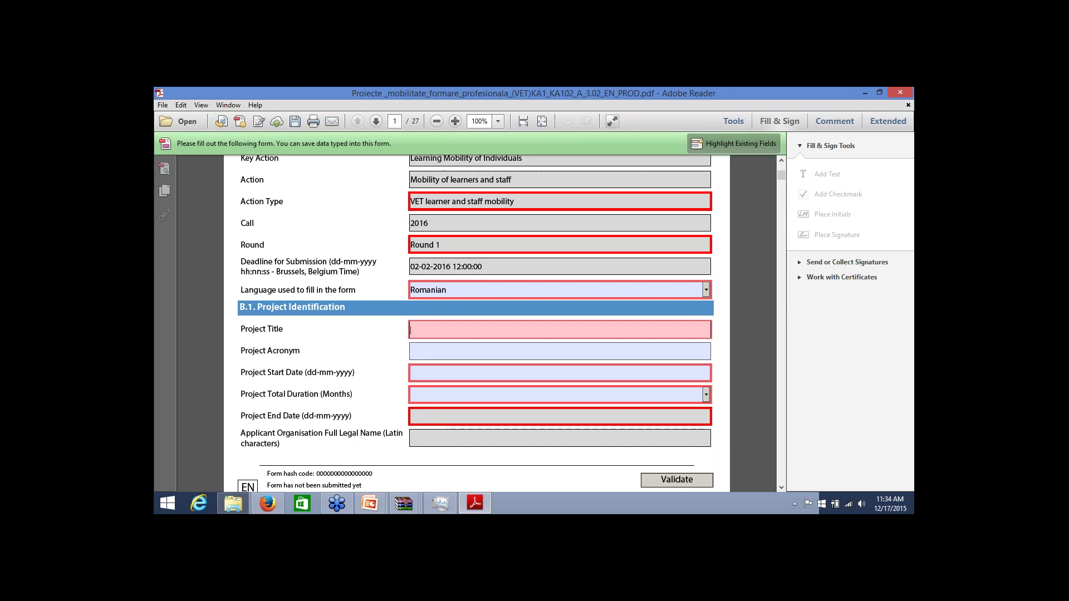
{"action": "type", "text": "Titlu"}
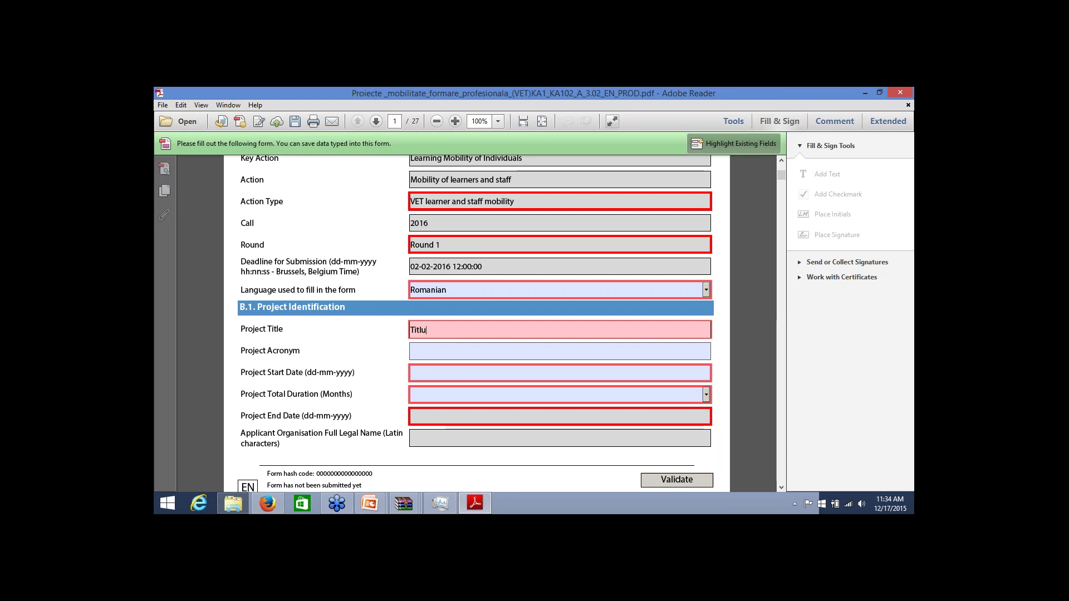
{"action": "type", "text": "l proiectului"}
{"action": "left_click", "coordinate": [445, 350]}
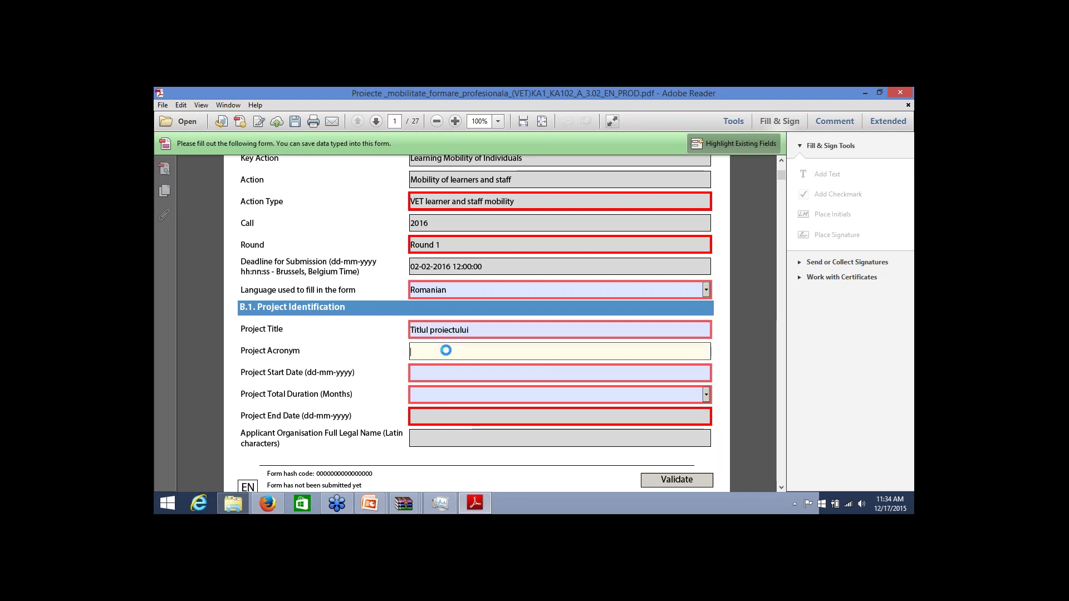
Pick 1 June 2016 as the Project Start Date from the calendar
{"action": "left_click", "coordinate": [457, 373]}
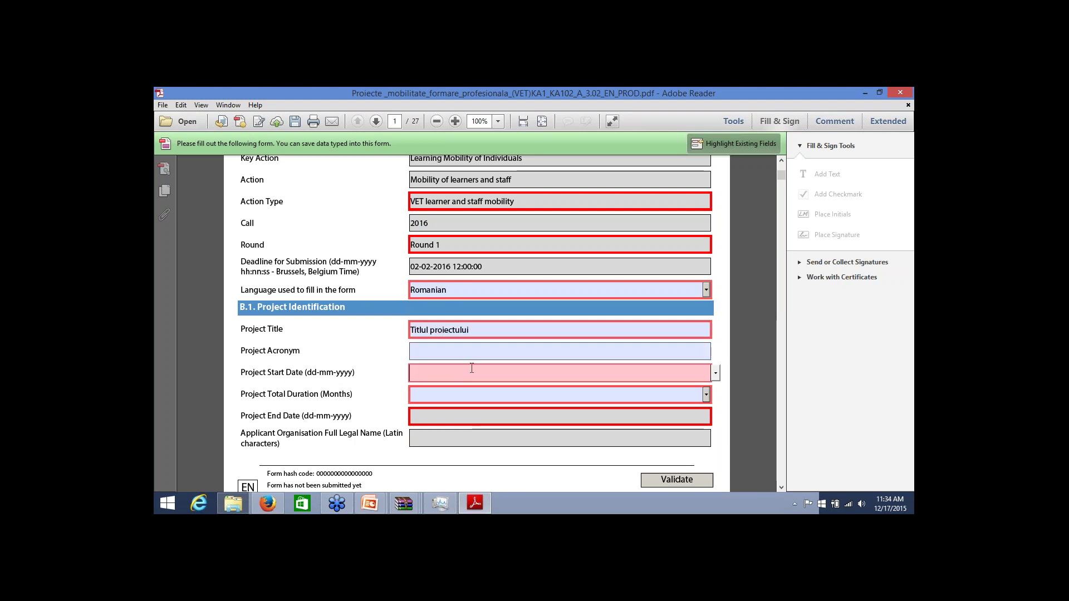
{"action": "left_click", "coordinate": [716, 374]}
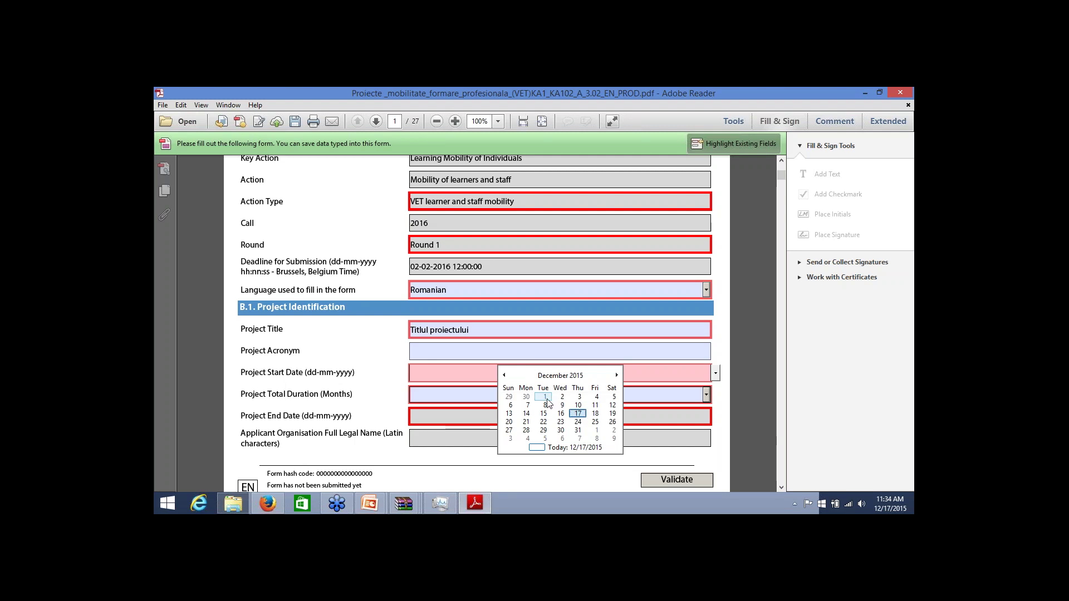
{"action": "left_click", "coordinate": [449, 416]}
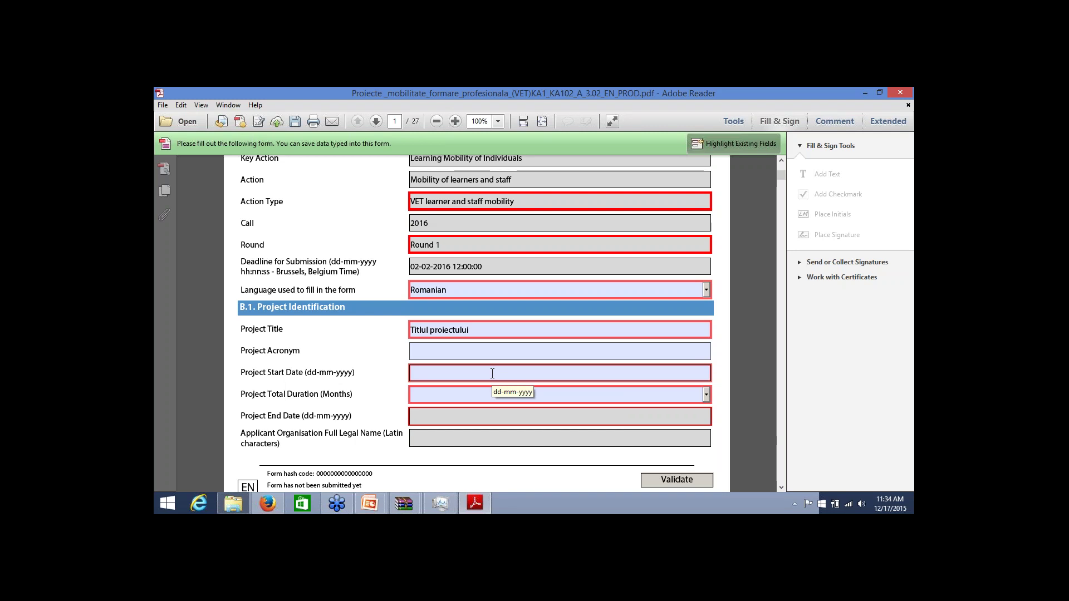
{"action": "left_click", "coordinate": [474, 373]}
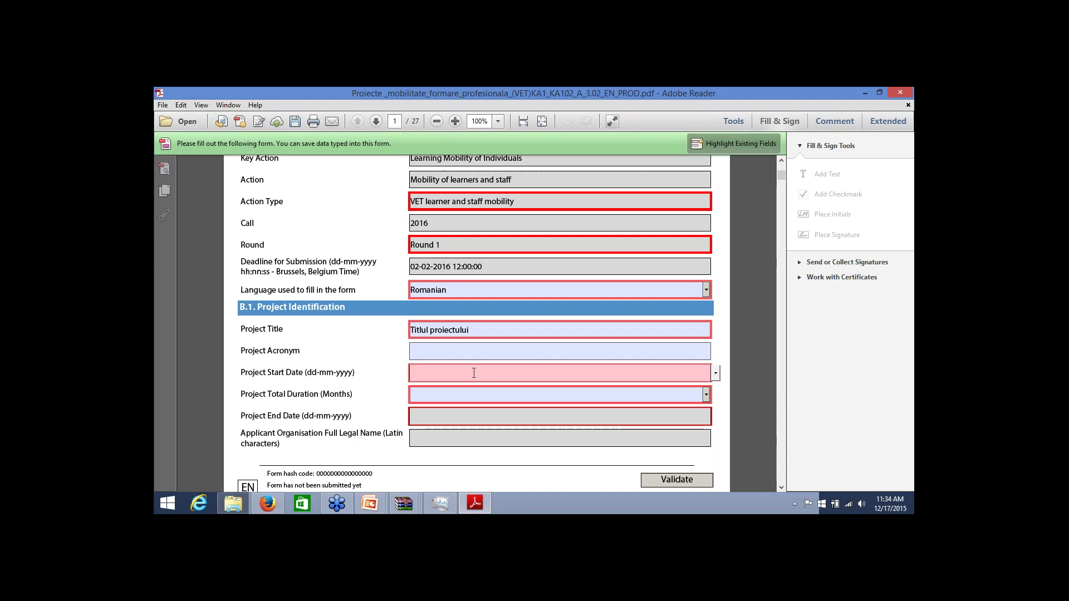
{"action": "left_click", "coordinate": [715, 373]}
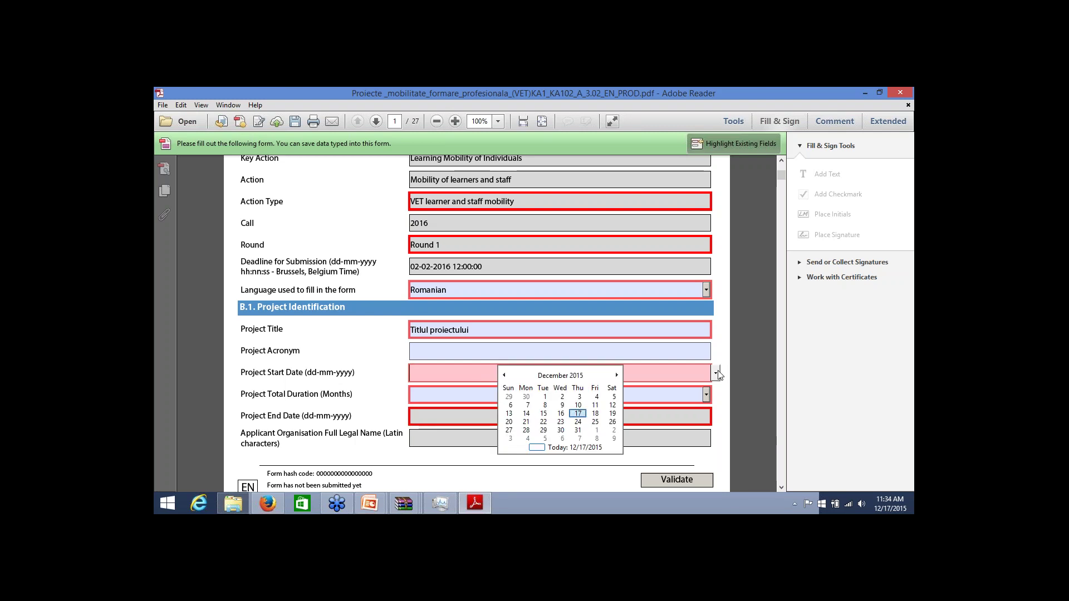
{"action": "left_click", "coordinate": [616, 376]}
{"action": "left_click", "coordinate": [617, 375]}
{"action": "left_click", "coordinate": [617, 376]}
{"action": "left_click", "coordinate": [617, 375]}
{"action": "left_click", "coordinate": [617, 375]}
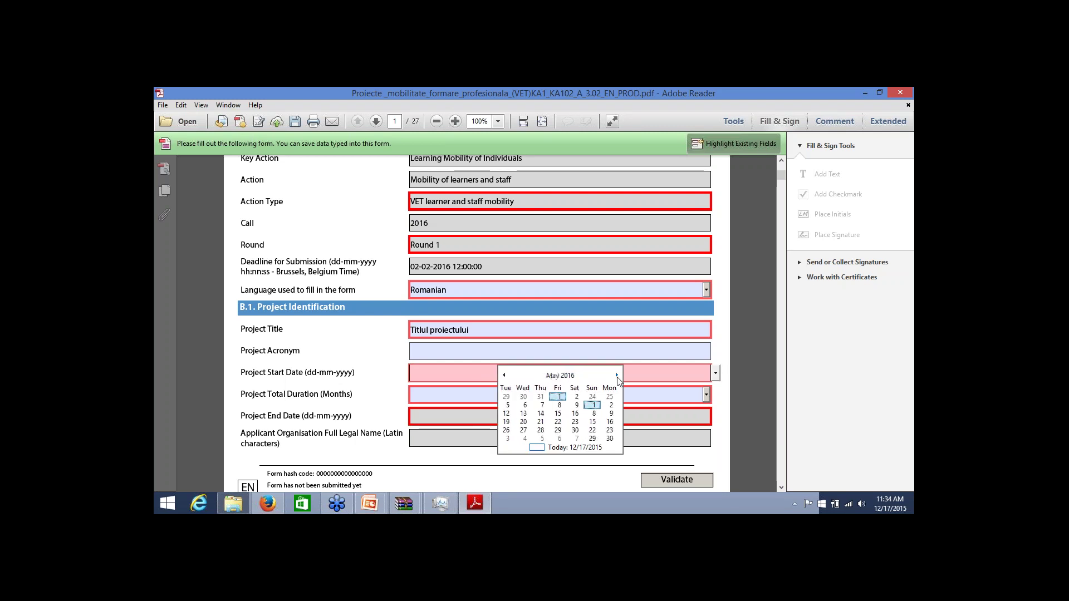
{"action": "left_click", "coordinate": [616, 375]}
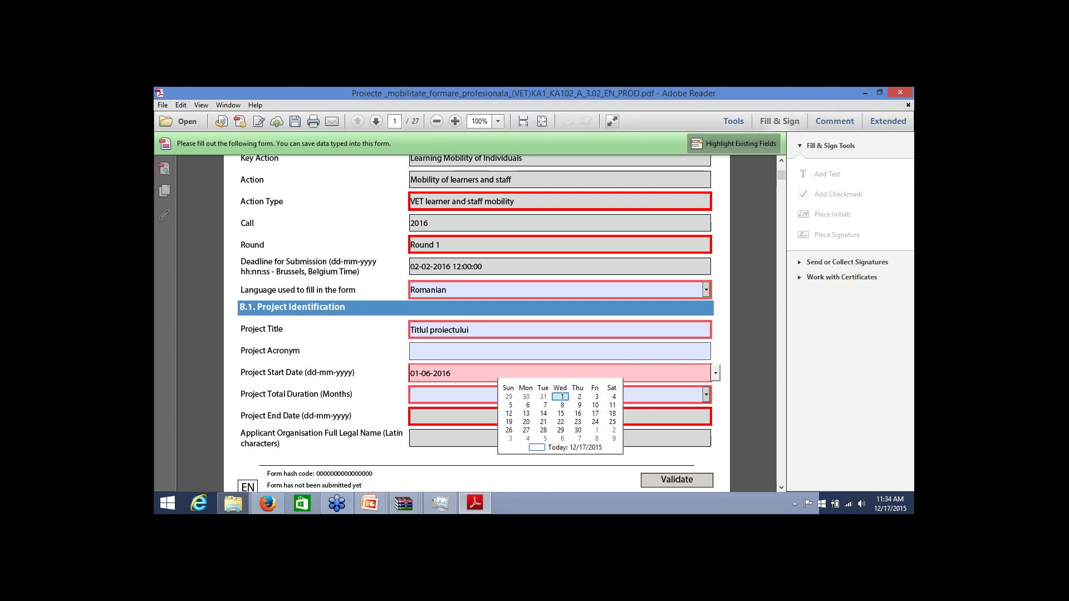
{"action": "left_click", "coordinate": [560, 396]}
Choose 24 months as the Project Total Duration
{"action": "left_click", "coordinate": [706, 394]}
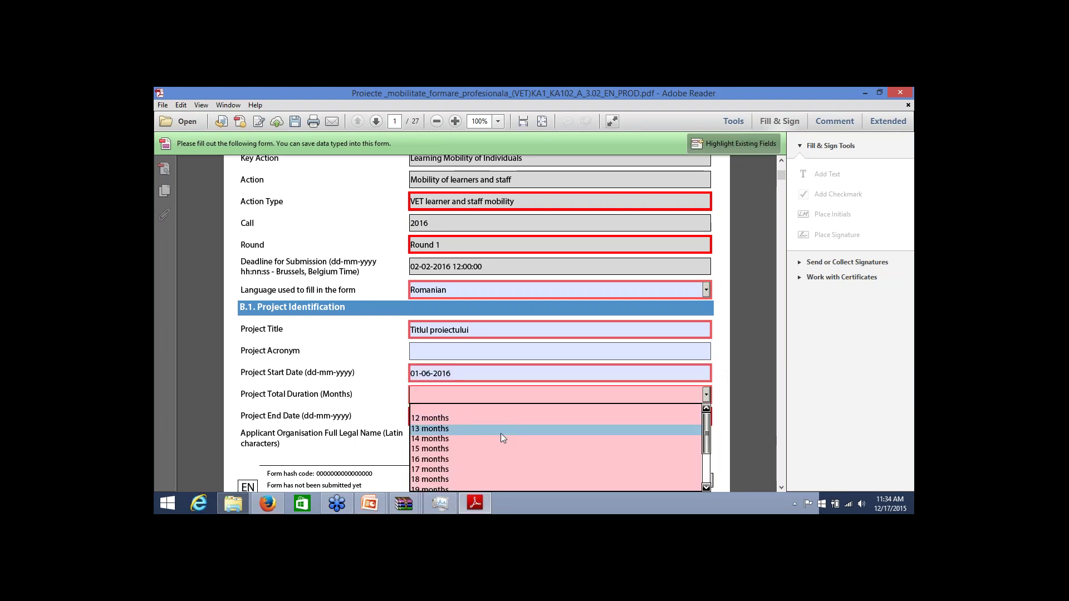
{"action": "left_click", "coordinate": [706, 487]}
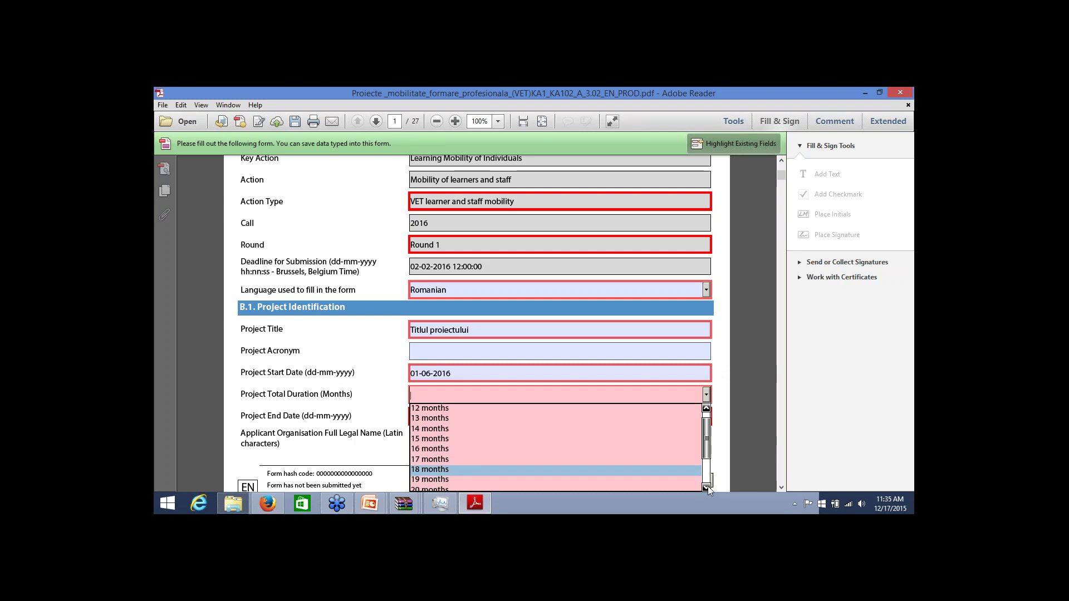
{"action": "left_click", "coordinate": [706, 487]}
{"action": "left_click", "coordinate": [706, 487]}
{"action": "left_click", "coordinate": [705, 487]}
{"action": "left_click", "coordinate": [706, 487]}
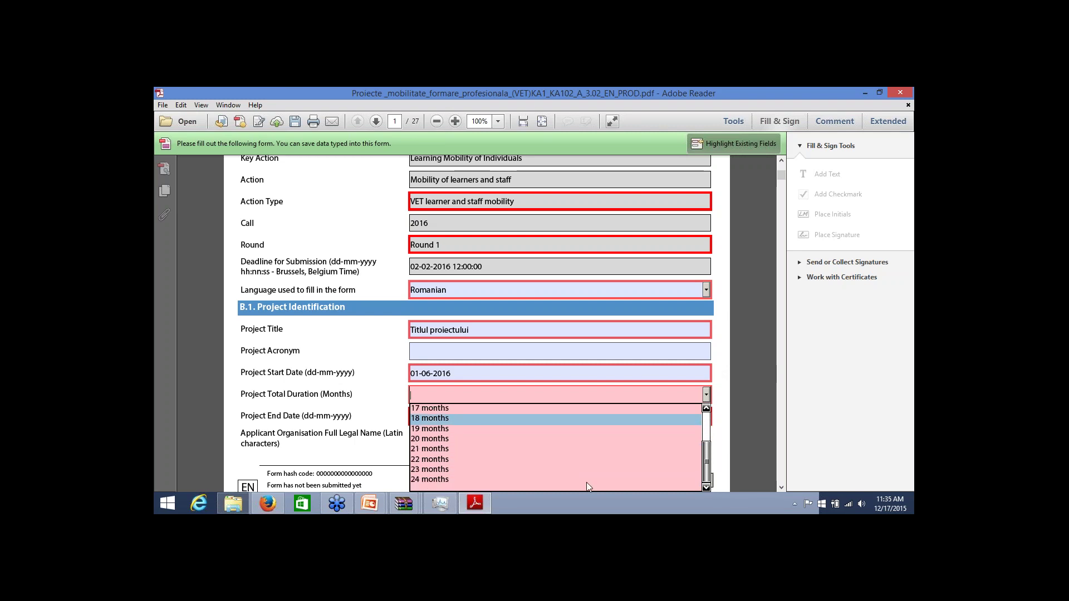
{"action": "left_click", "coordinate": [429, 480]}
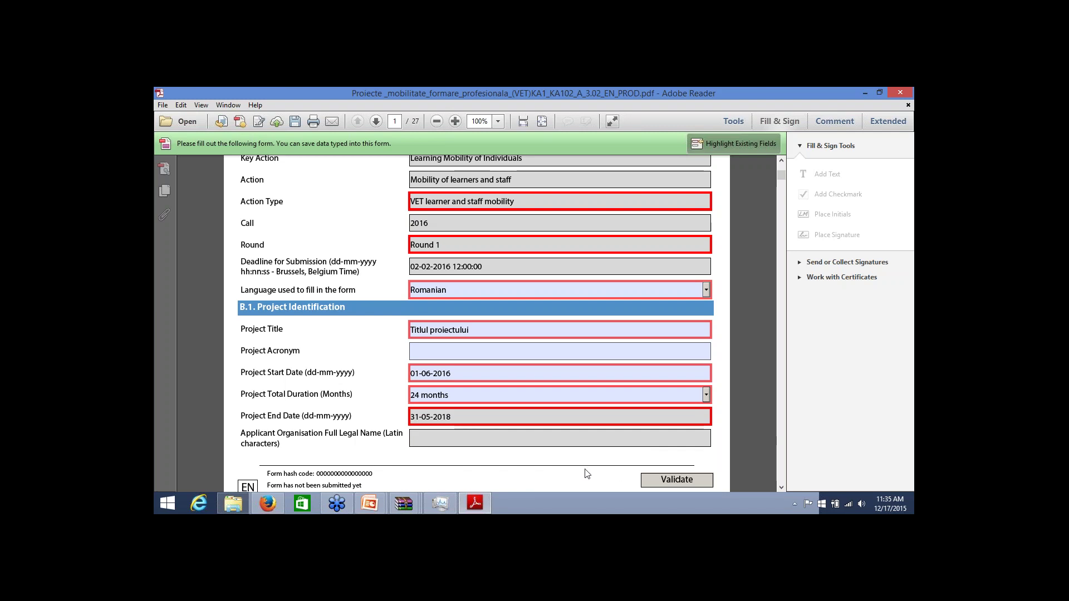
Select RO01 (ROMÂNIA) as the national agency and scroll down to C.1 Applicant Organisation
{"action": "scroll", "coordinate": [592, 452], "scroll_direction": "down", "scroll_amount": 8}
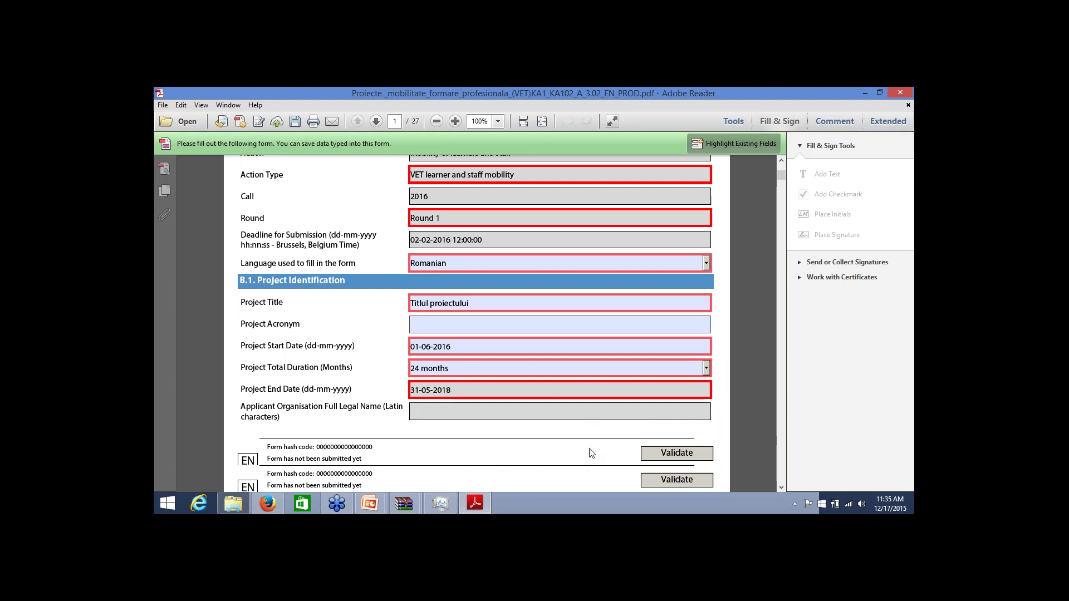
{"action": "scroll", "coordinate": [565, 370], "scroll_direction": "down", "scroll_amount": 4}
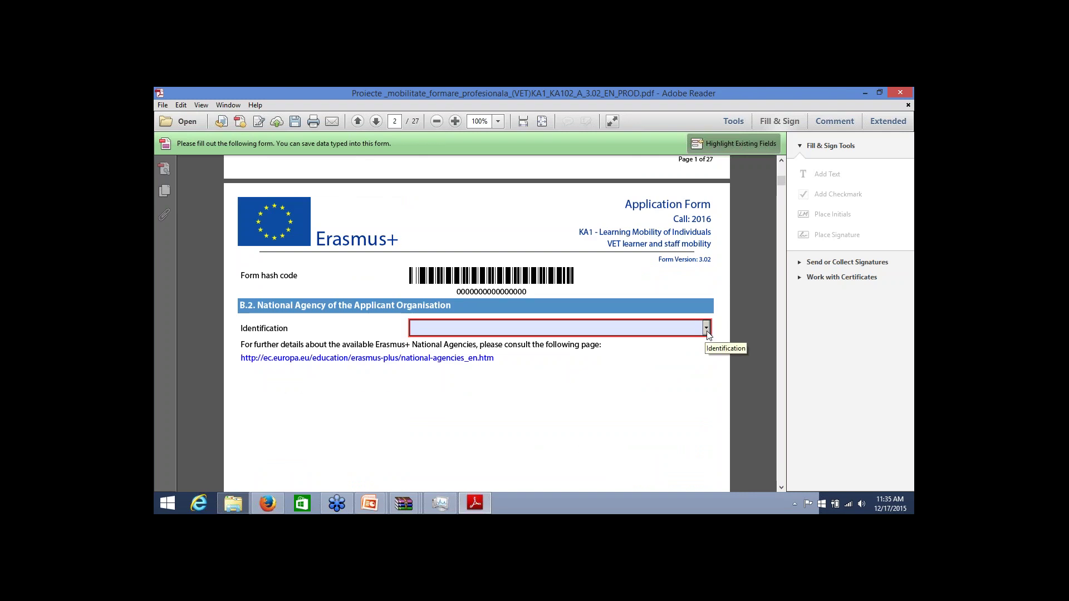
{"action": "left_click", "coordinate": [707, 329]}
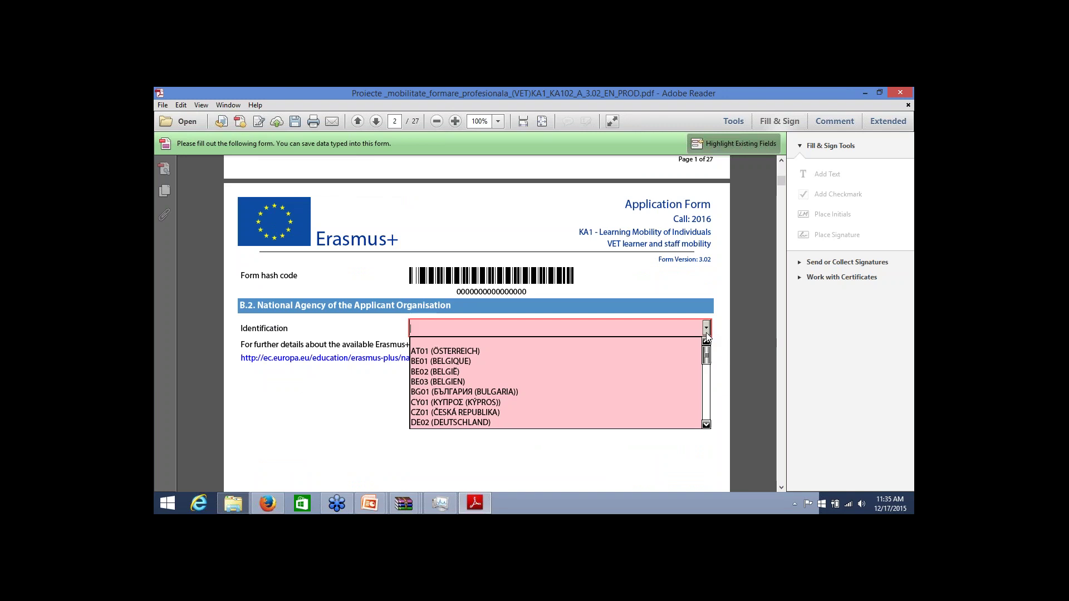
{"action": "left_click_drag", "start_coordinate": [707, 358], "coordinate": [717, 398]}
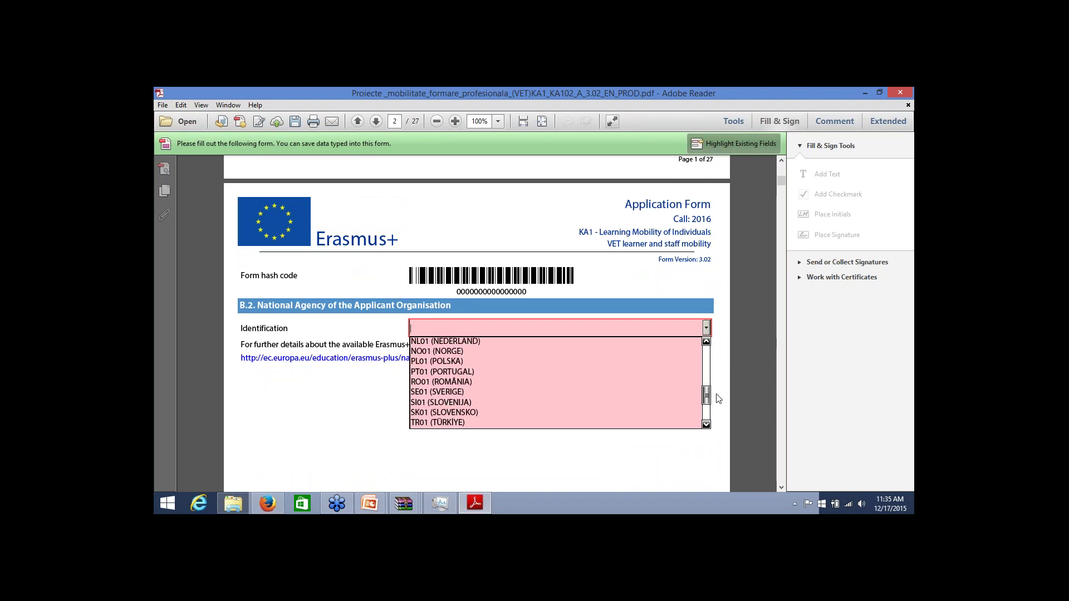
{"action": "left_click", "coordinate": [444, 384]}
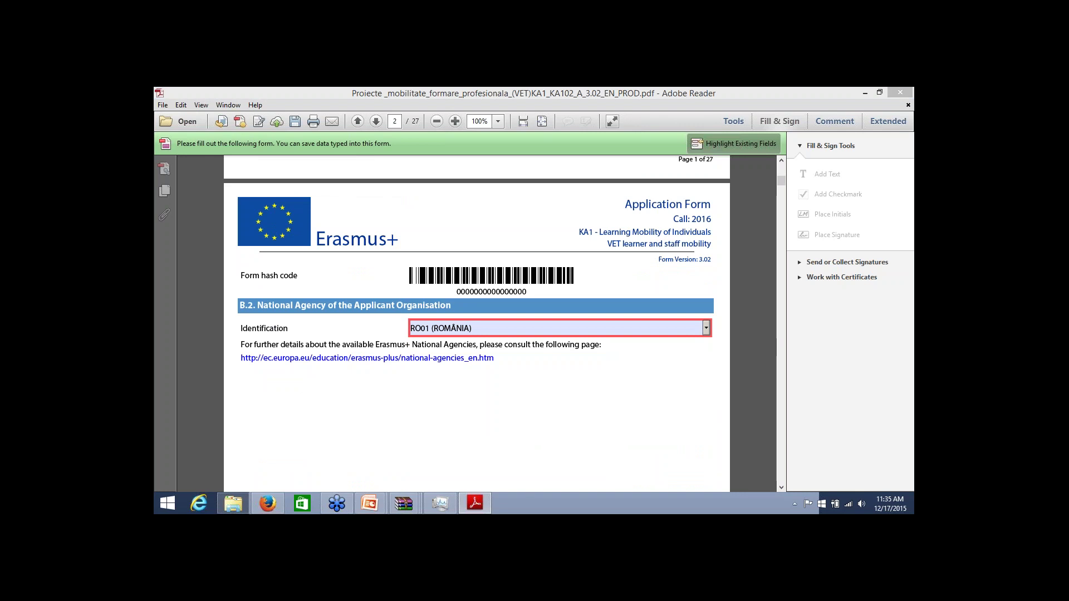
{"action": "left_click", "coordinate": [622, 398]}
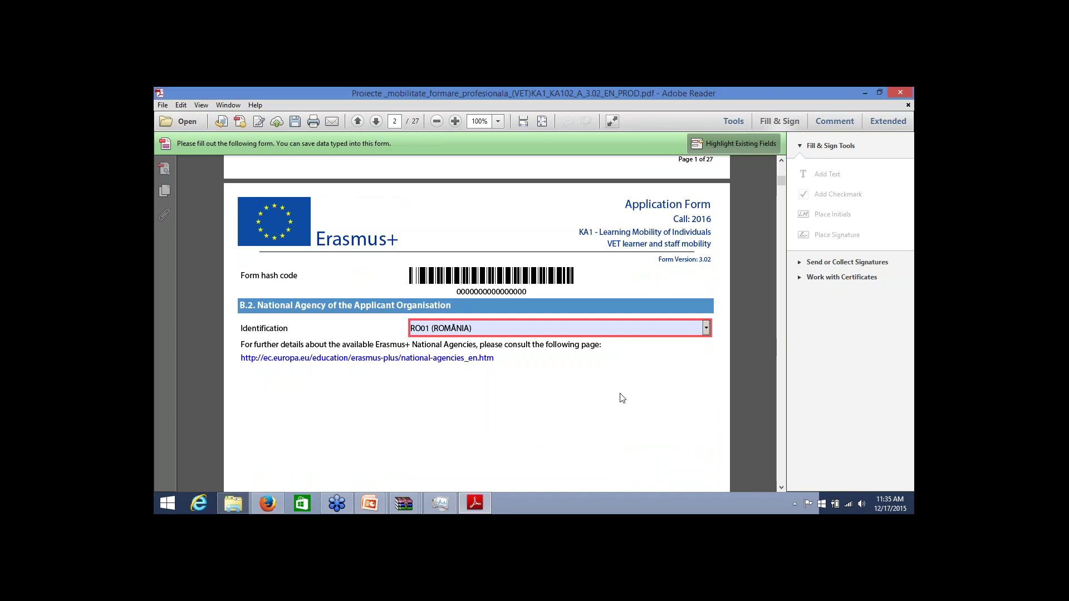
{"action": "scroll", "coordinate": [622, 397], "scroll_direction": "down", "scroll_amount": 10}
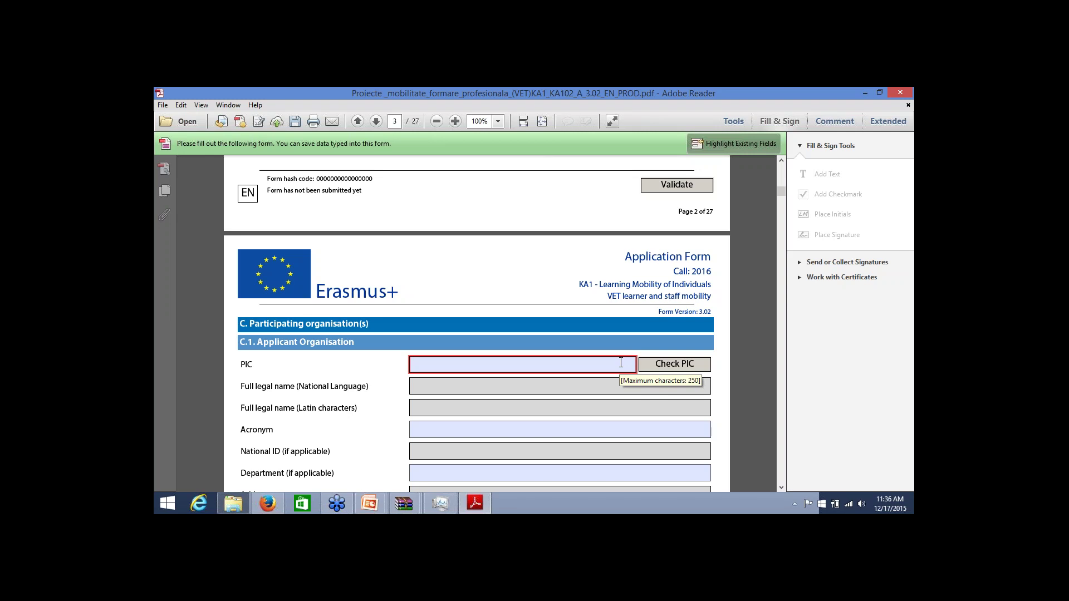
Enter the organisation's PIC and run Check PIC, allowing the connection to the Europa site
{"action": "left_click", "coordinate": [562, 363]}
{"action": "type", "text": "94667"}
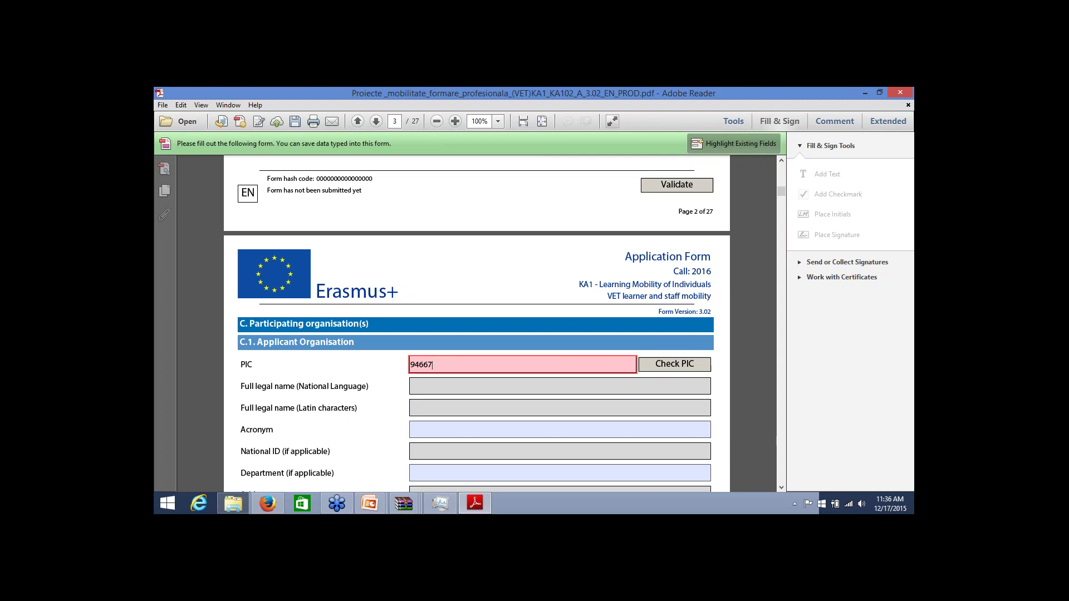
{"action": "type", "text": "0046"}
{"action": "scroll", "coordinate": [672, 364], "scroll_direction": "down", "scroll_amount": 3}
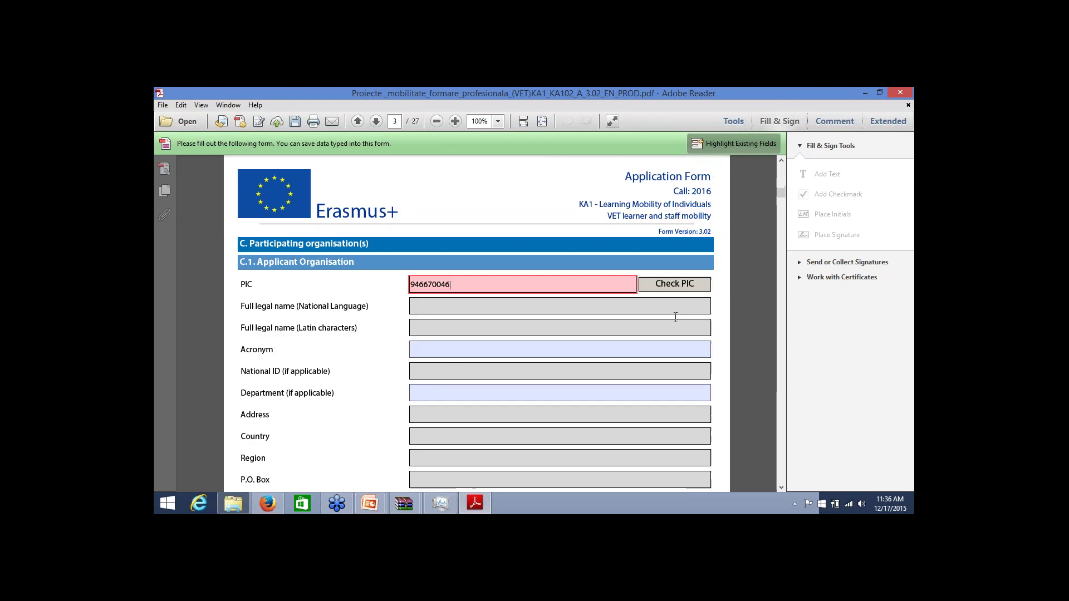
{"action": "left_click", "coordinate": [675, 284]}
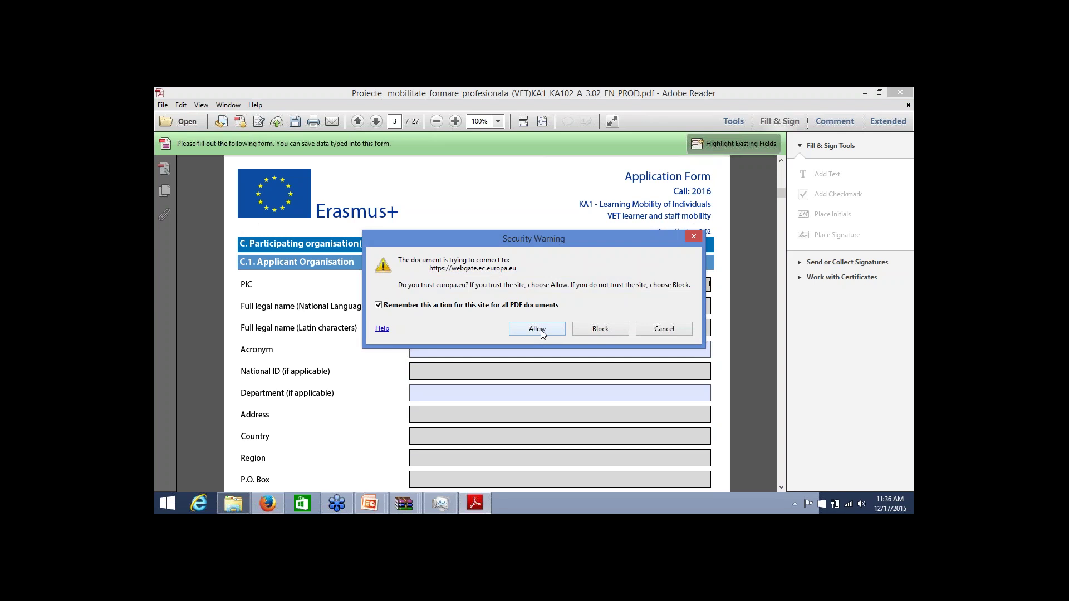
{"action": "left_click", "coordinate": [540, 329]}
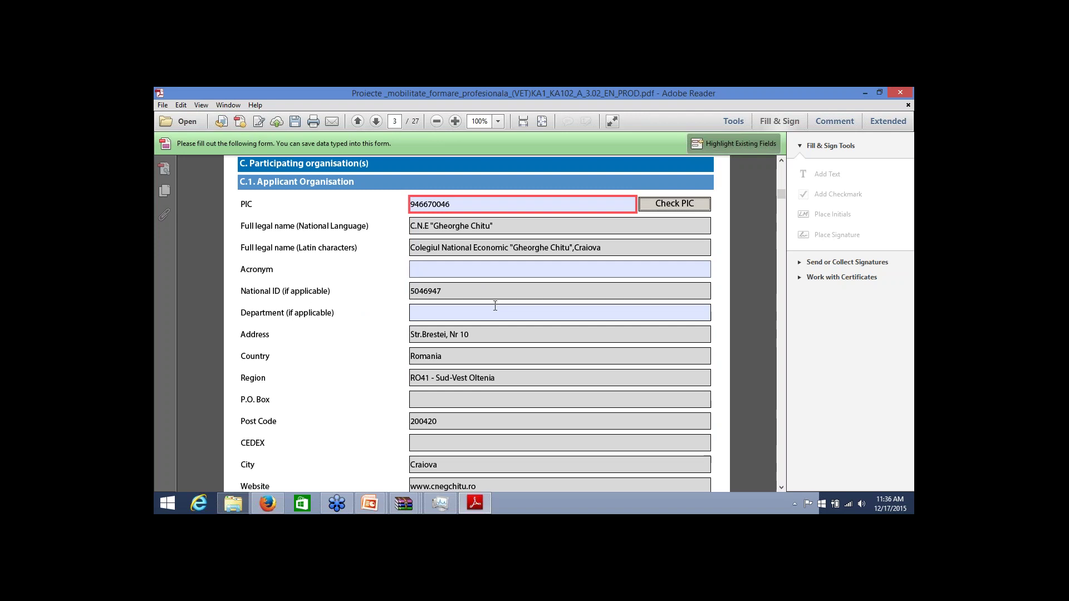
Scroll down to the C.1.1 Profile fields and focus Type of Organisation
{"action": "scroll", "coordinate": [494, 306], "scroll_direction": "down", "scroll_amount": 2}
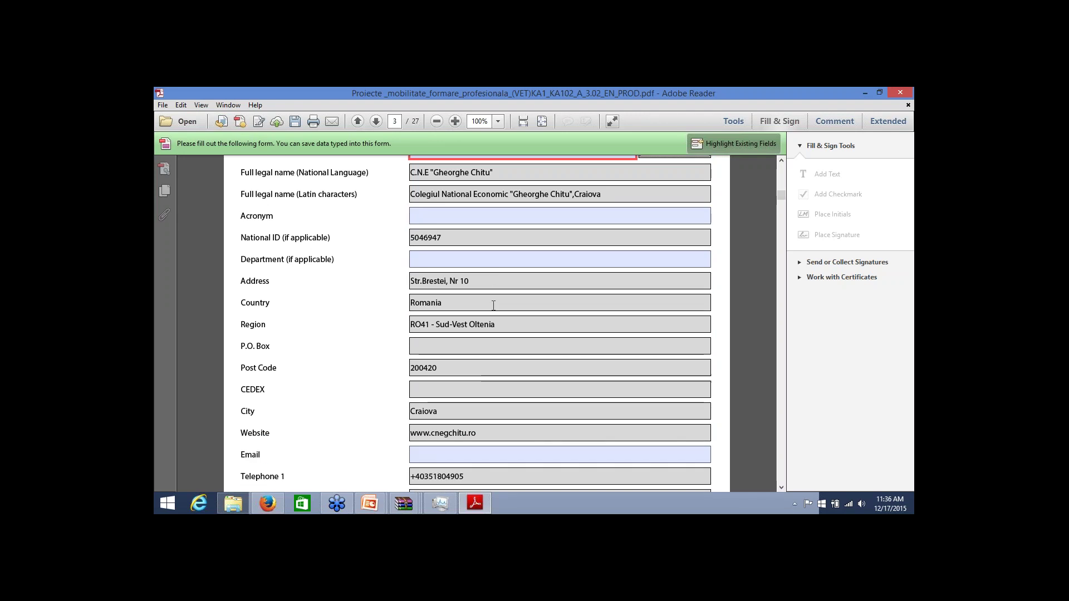
{"action": "scroll", "coordinate": [493, 306], "scroll_direction": "down", "scroll_amount": 1}
{"action": "scroll", "coordinate": [494, 305], "scroll_direction": "up", "scroll_amount": 2}
{"action": "scroll", "coordinate": [493, 306], "scroll_direction": "down", "scroll_amount": 3}
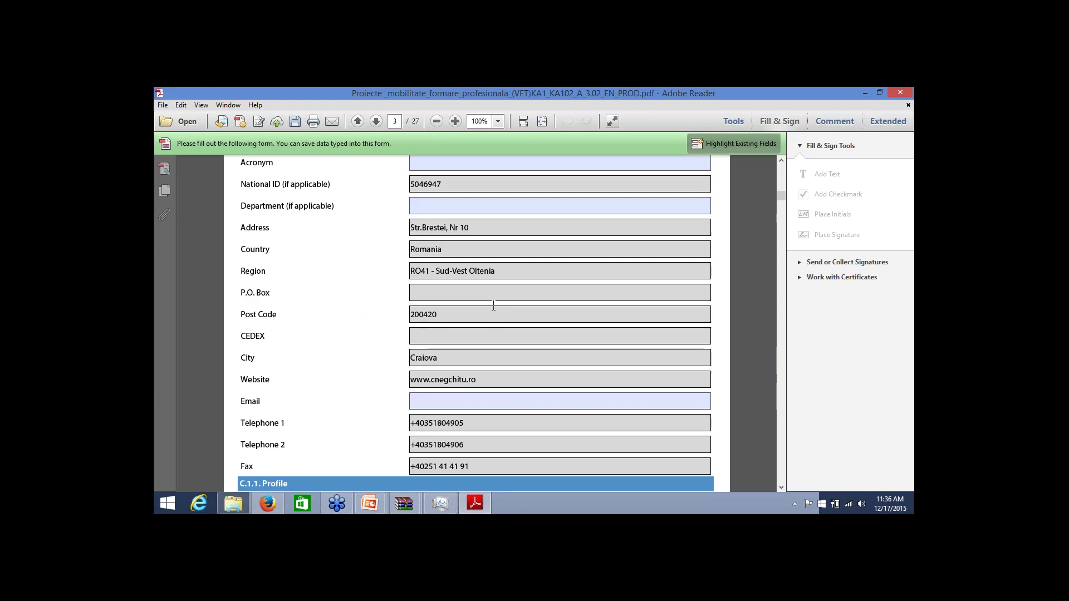
{"action": "scroll", "coordinate": [493, 305], "scroll_direction": "down", "scroll_amount": 7}
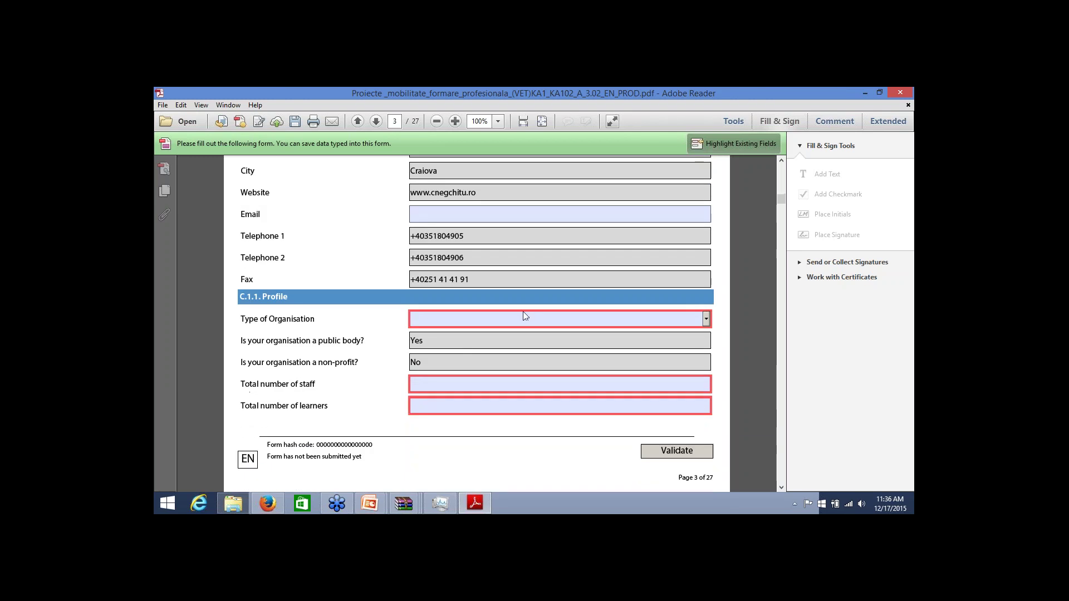
{"action": "left_click", "coordinate": [525, 316]}
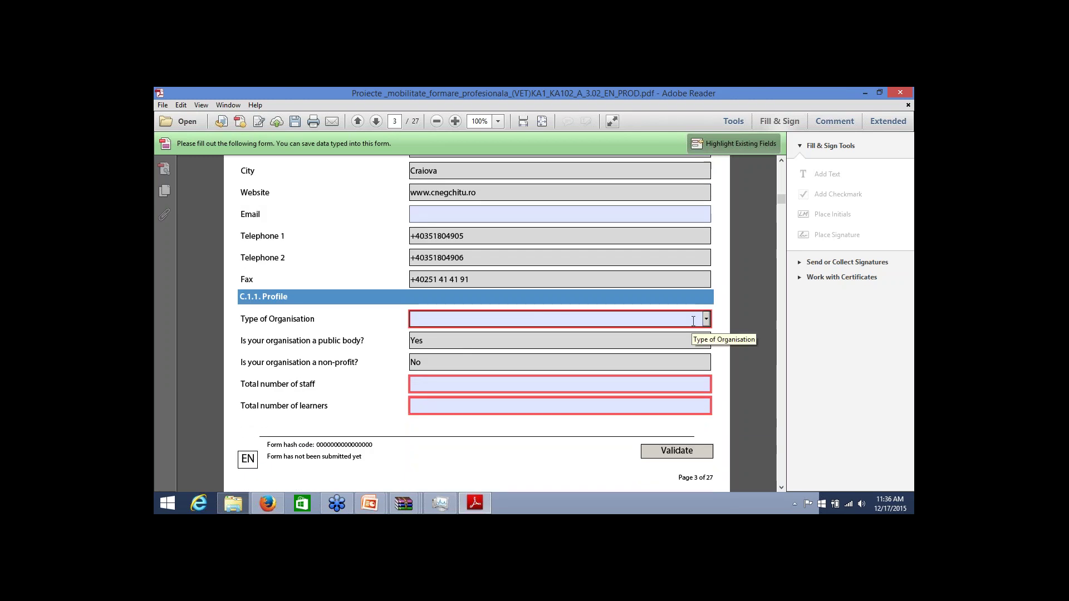